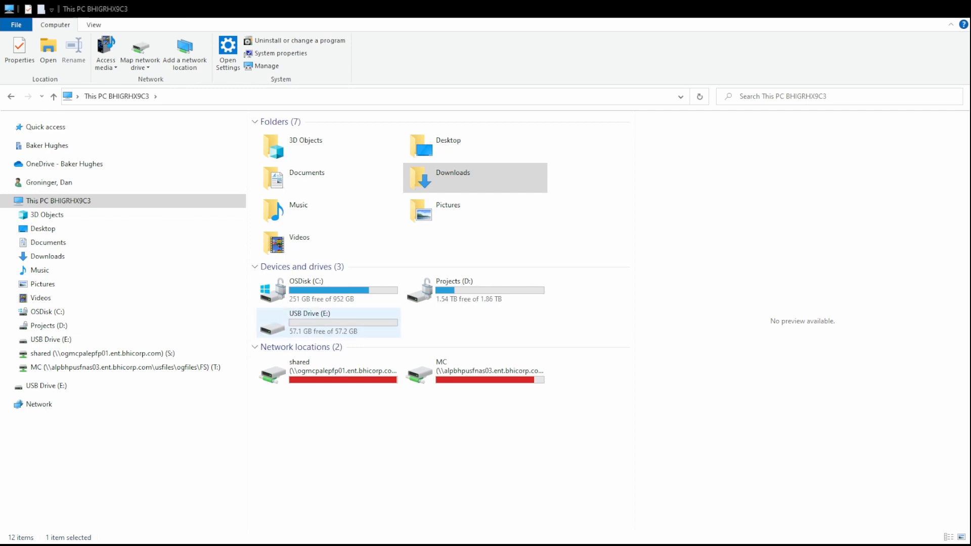
Step: Examine the contents of the USB Drive (E:), including its Operation Manual and Safety Card folders, and return to the drive's root
{"action": "double_click", "coordinate": [281, 330]}
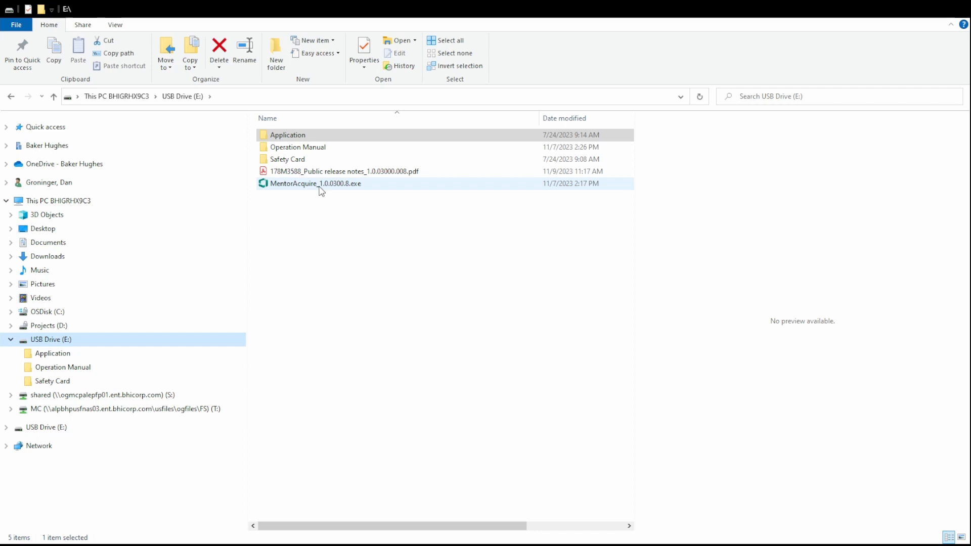
{"action": "double_click", "coordinate": [311, 150]}
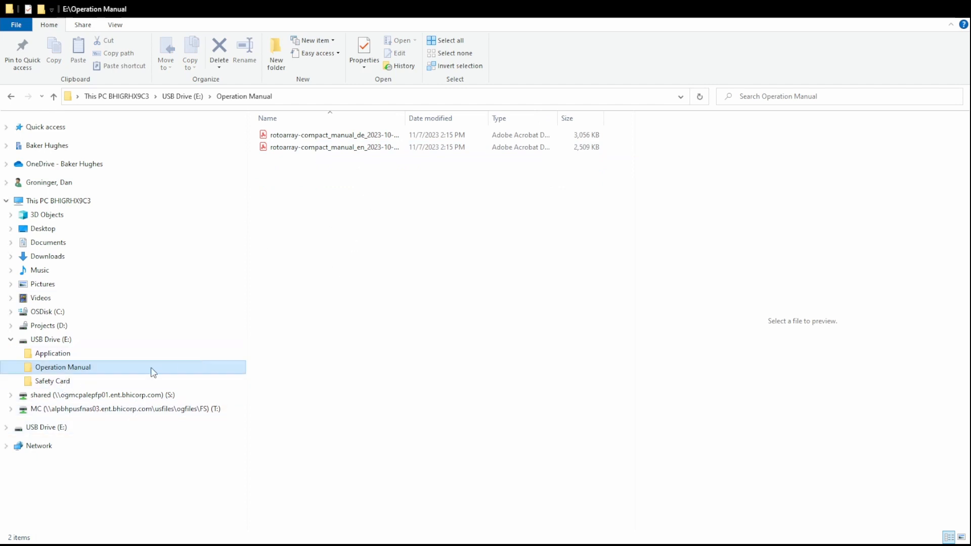
{"action": "left_click", "coordinate": [75, 387]}
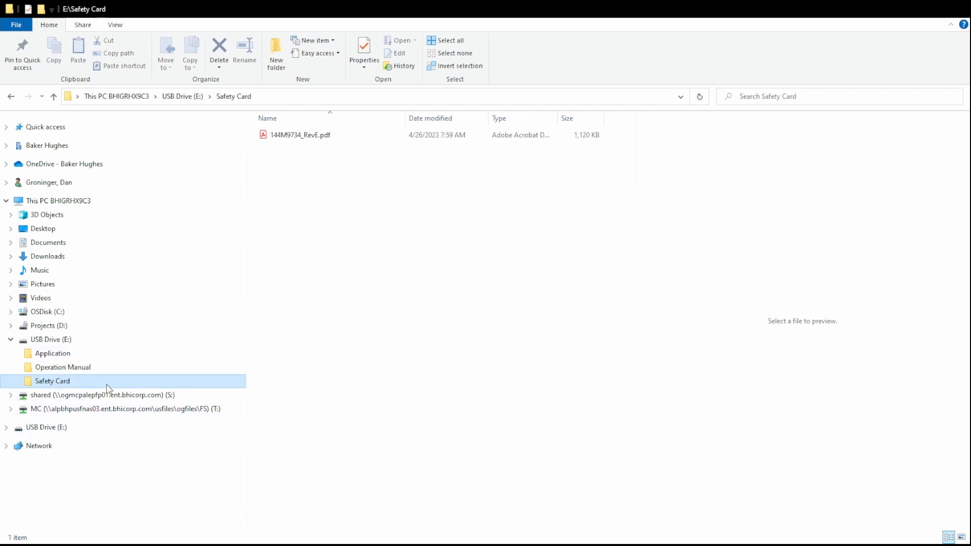
{"action": "left_click", "coordinate": [50, 340]}
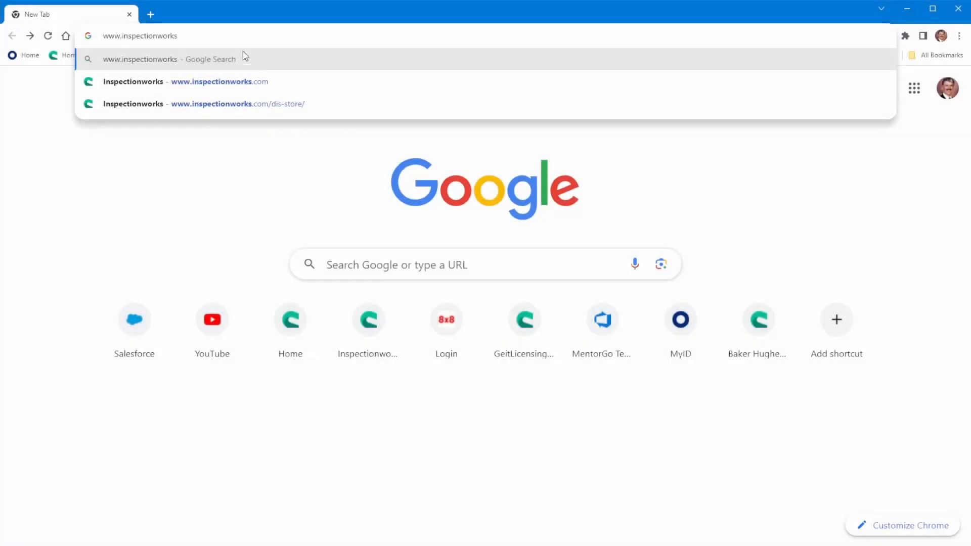
{"action": "left_click", "coordinate": [238, 90]}
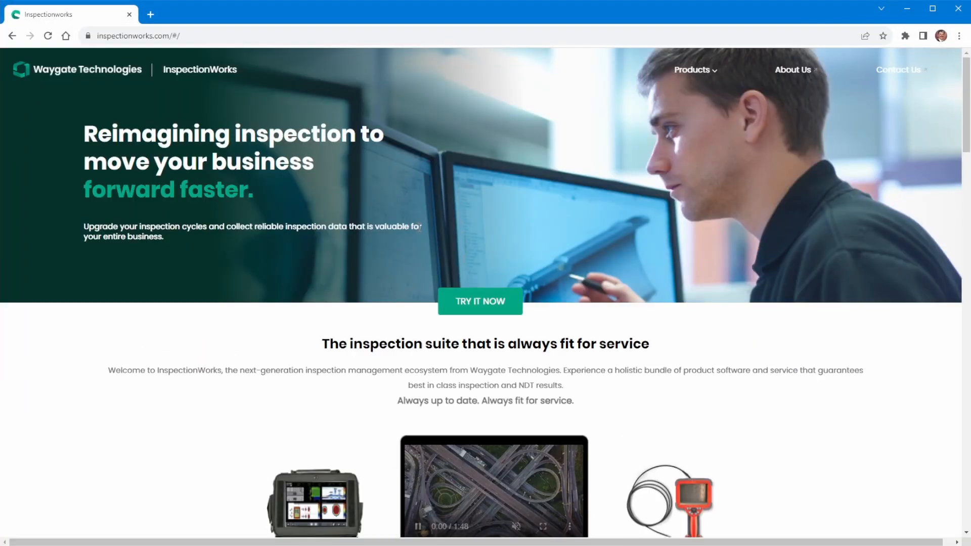
{"action": "mouse_move", "coordinate": [712, 85]}
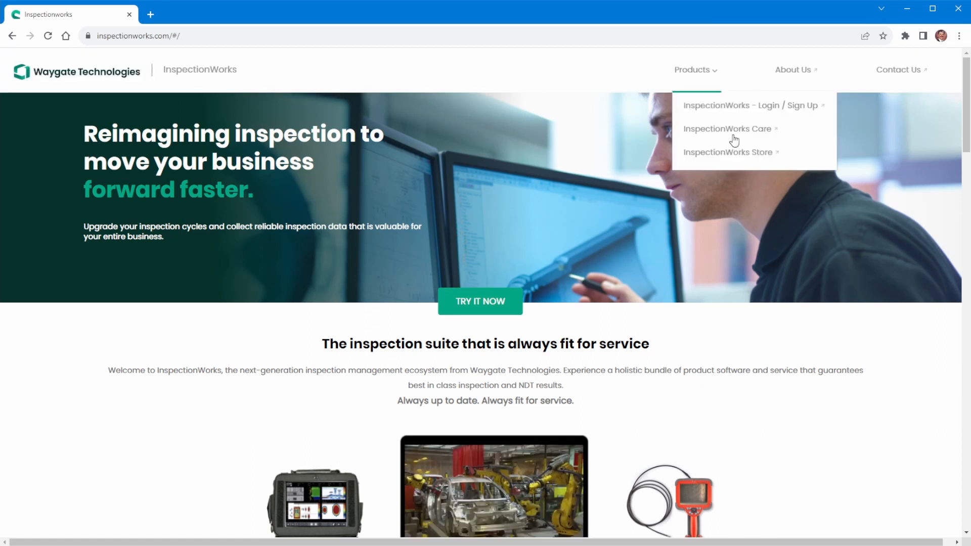
{"action": "left_click", "coordinate": [741, 160]}
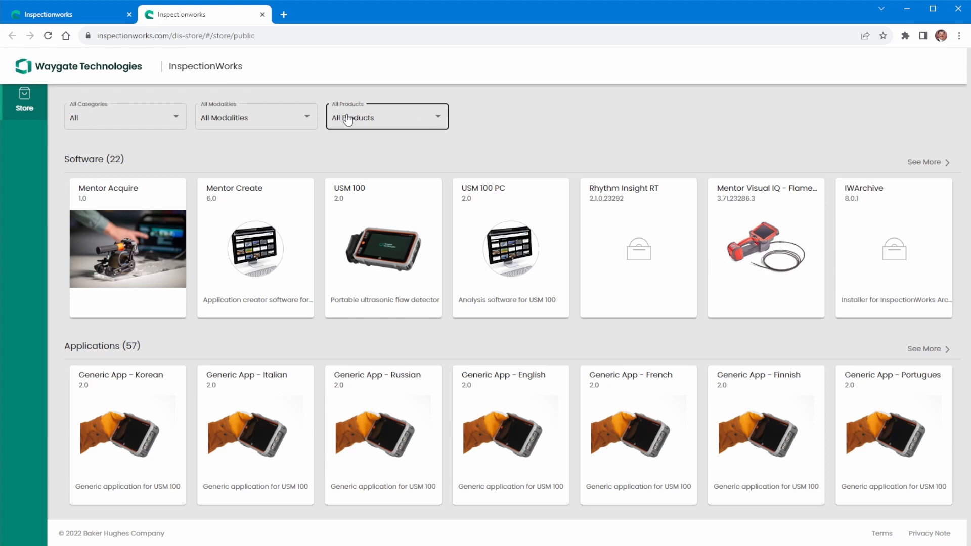
Step: Filter the store's products by RotoArray comPAct
{"action": "left_click", "coordinate": [439, 123]}
{"action": "scroll", "coordinate": [424, 206], "scroll_direction": "down", "scroll_amount": 5}
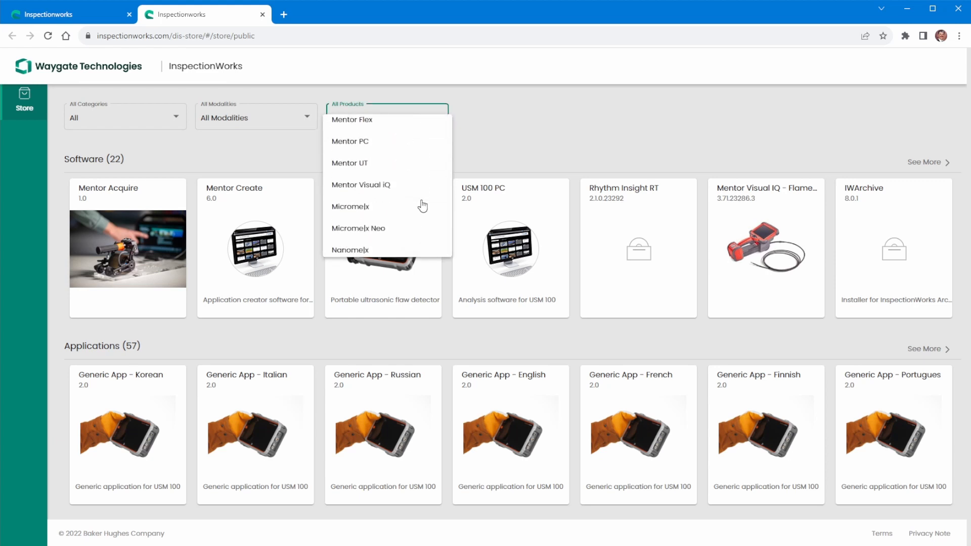
{"action": "scroll", "coordinate": [422, 205], "scroll_direction": "down", "scroll_amount": 3}
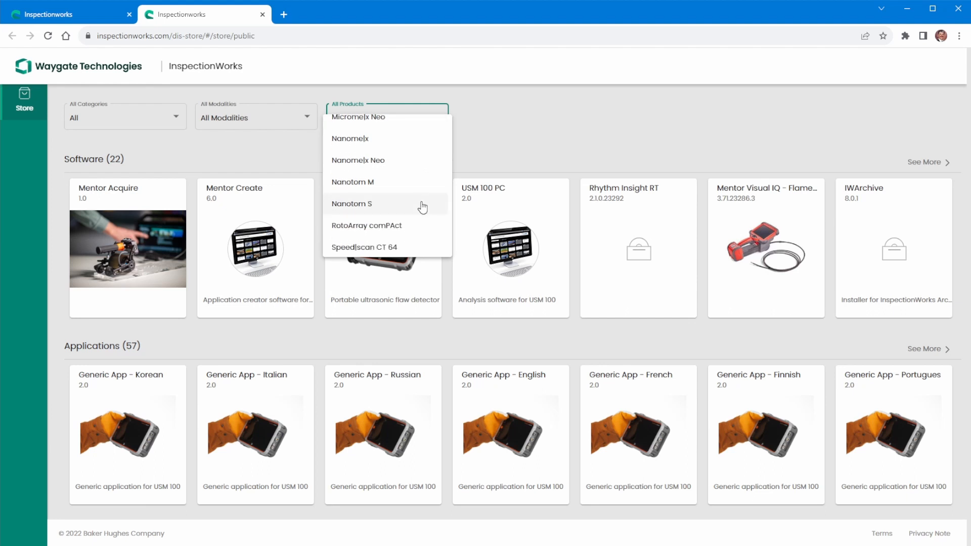
{"action": "left_click", "coordinate": [391, 231]}
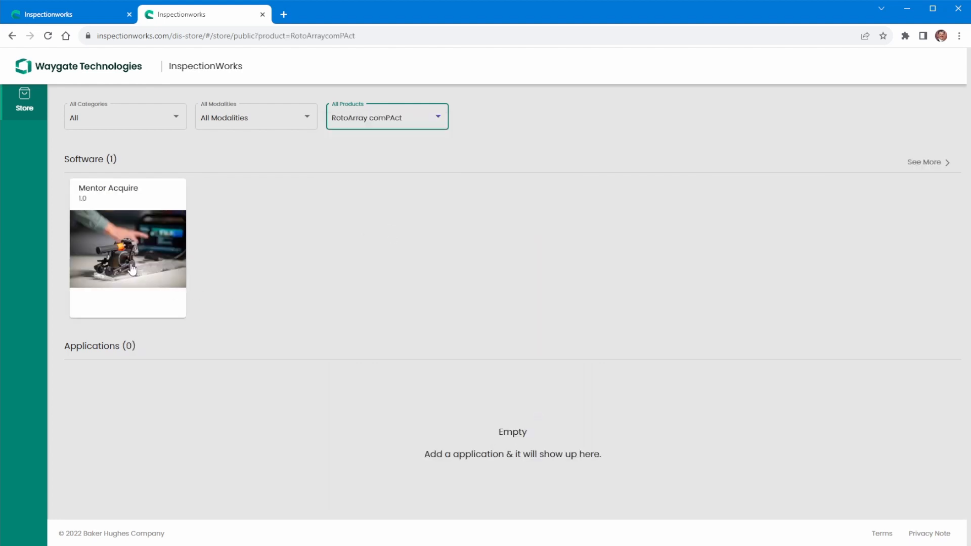
Step: Examine the Software, Applications, Documents and Media sections offered for RotoArray comPAct
{"action": "scroll", "coordinate": [278, 299], "scroll_direction": "down", "scroll_amount": 2}
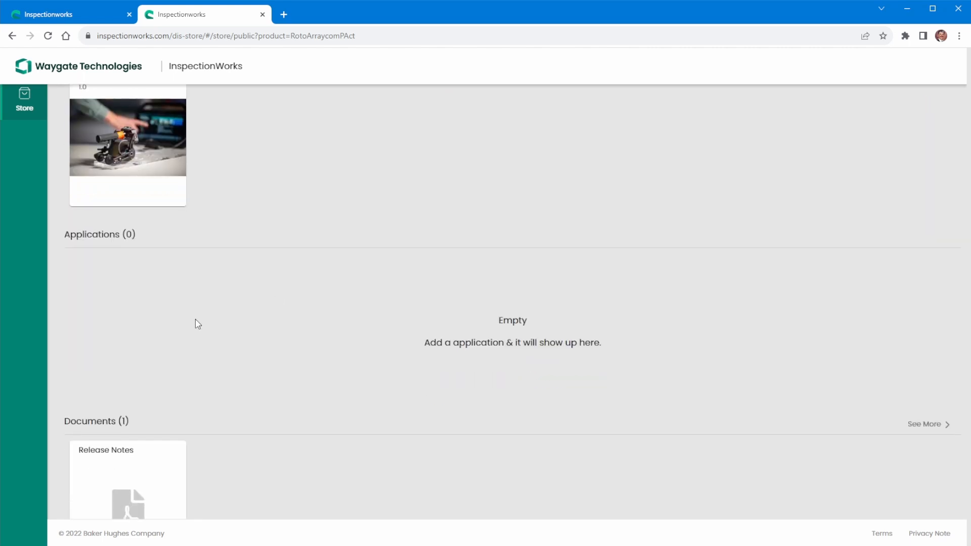
{"action": "scroll", "coordinate": [197, 323], "scroll_direction": "down", "scroll_amount": 3}
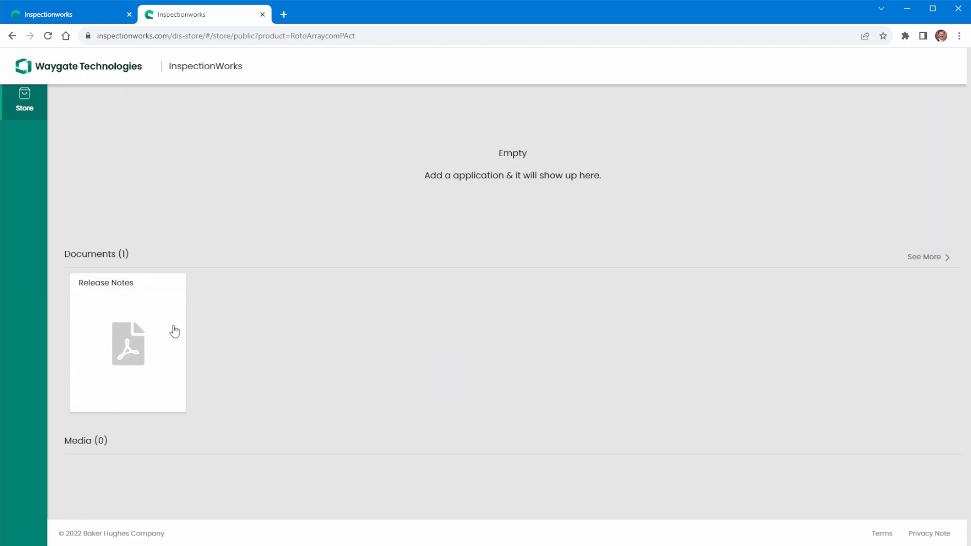
{"action": "scroll", "coordinate": [297, 405], "scroll_direction": "down", "scroll_amount": 2}
{"action": "scroll", "coordinate": [290, 409], "scroll_direction": "up", "scroll_amount": 3}
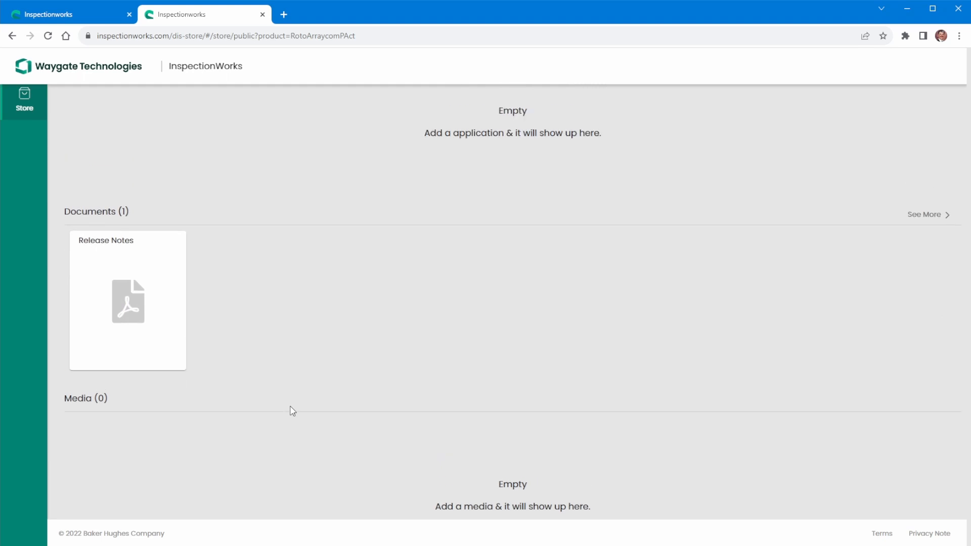
{"action": "scroll", "coordinate": [292, 411], "scroll_direction": "down", "scroll_amount": 1}
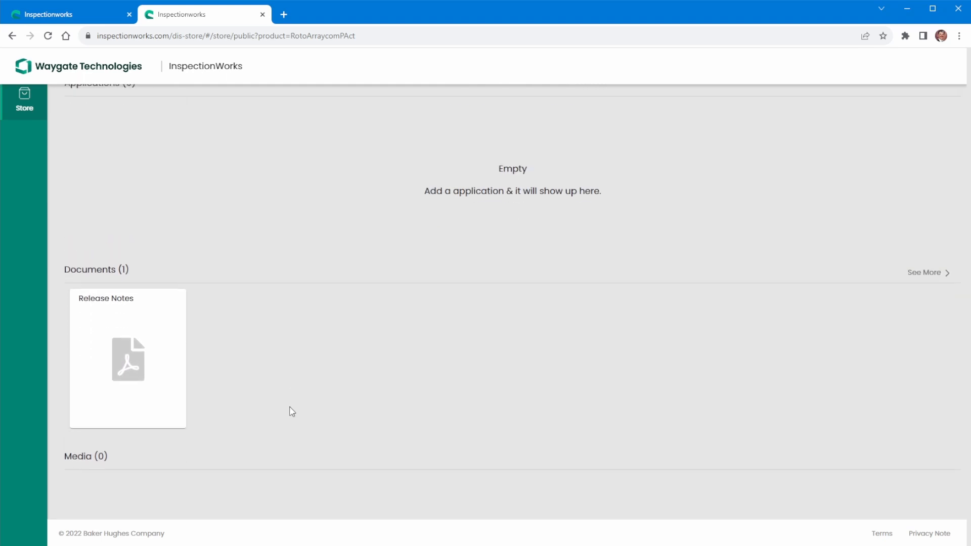
{"action": "scroll", "coordinate": [292, 411], "scroll_direction": "up", "scroll_amount": 2}
{"action": "scroll", "coordinate": [292, 411], "scroll_direction": "up", "scroll_amount": 3}
{"action": "scroll", "coordinate": [292, 411], "scroll_direction": "up", "scroll_amount": 1}
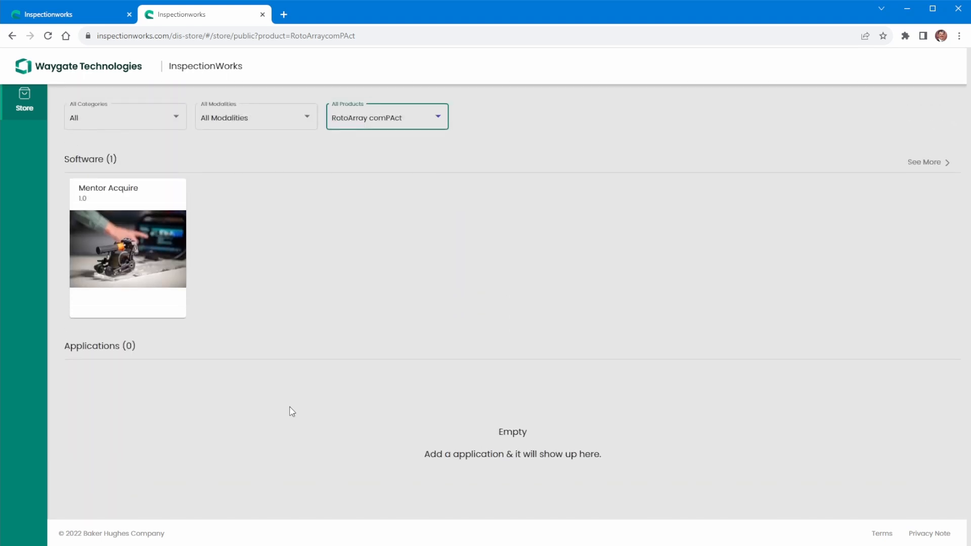
Step: Open the Mentor Acquire software page and download the individual MentorAcquire file of the latest version, 1.0
{"action": "left_click", "coordinate": [121, 277]}
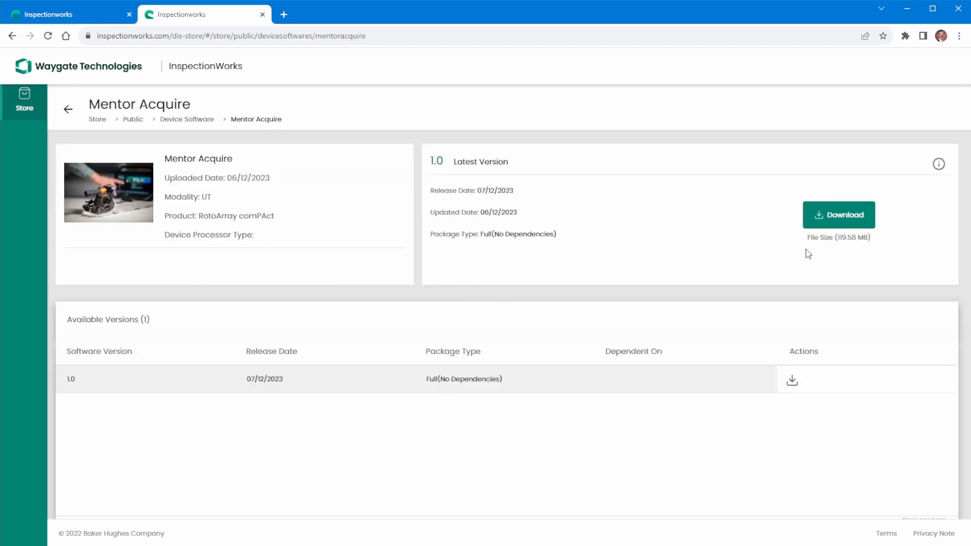
{"action": "left_click", "coordinate": [827, 221]}
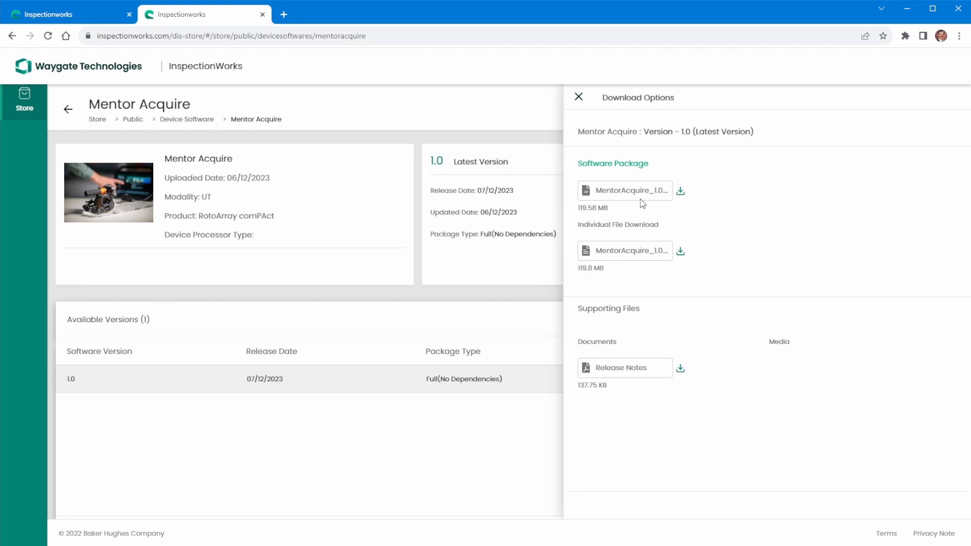
{"action": "left_click", "coordinate": [681, 255]}
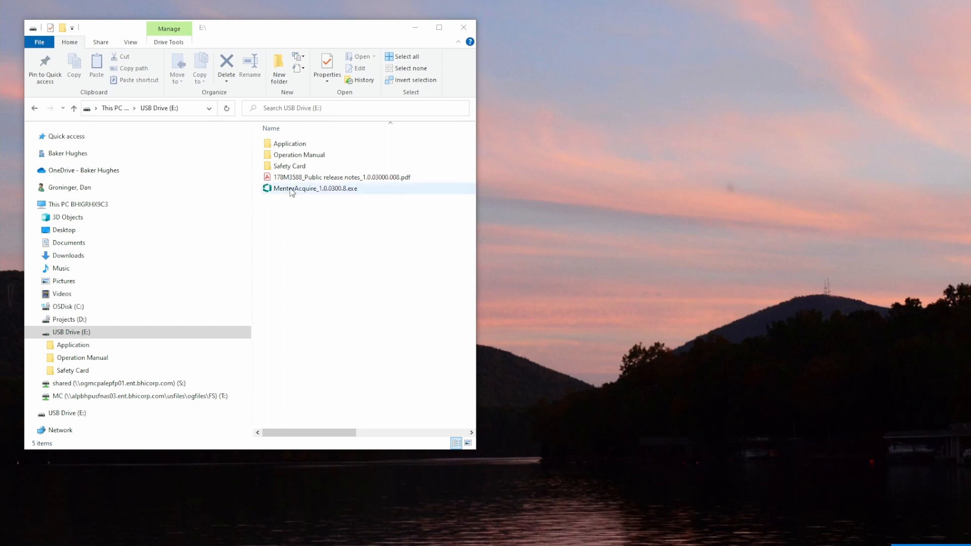
Step: Run MentorAcquire_1.0.0300.8.exe from the USB drive, accept the license terms, install Mentor Acquire and close the setup
{"action": "double_click", "coordinate": [306, 193]}
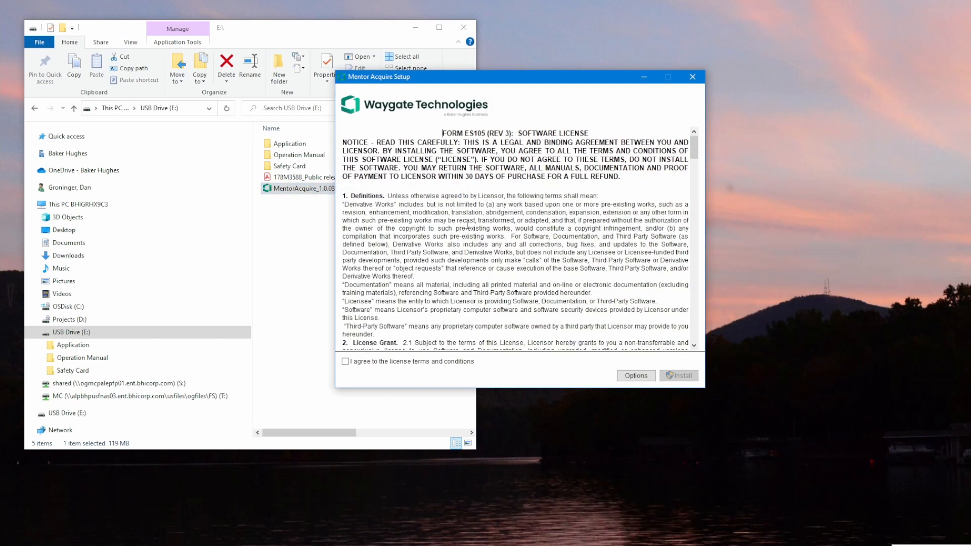
{"action": "left_click", "coordinate": [345, 360]}
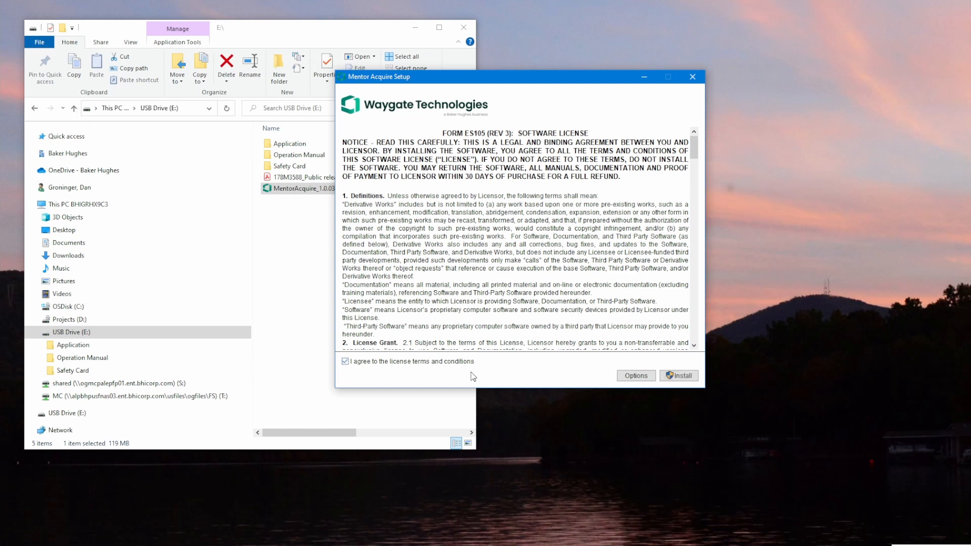
{"action": "left_click", "coordinate": [683, 376]}
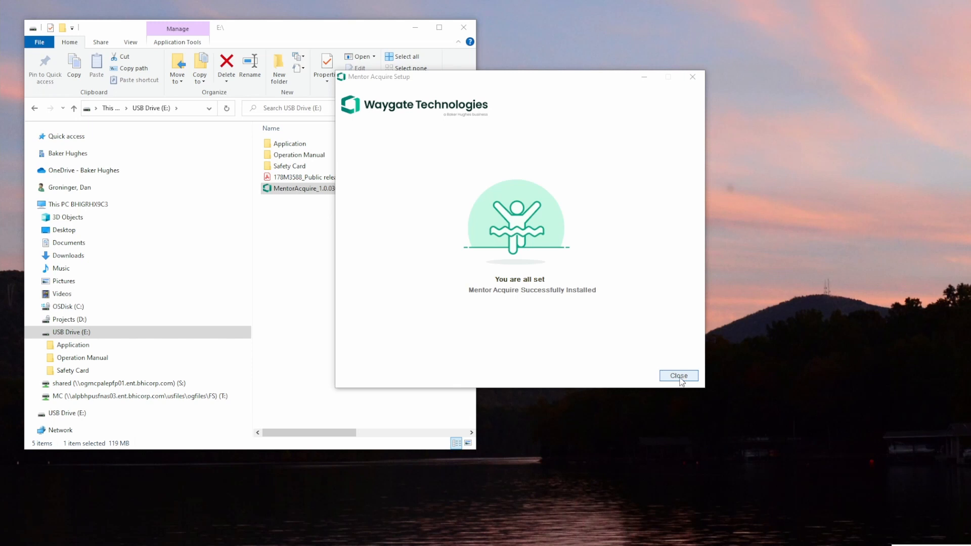
{"action": "left_click", "coordinate": [679, 377]}
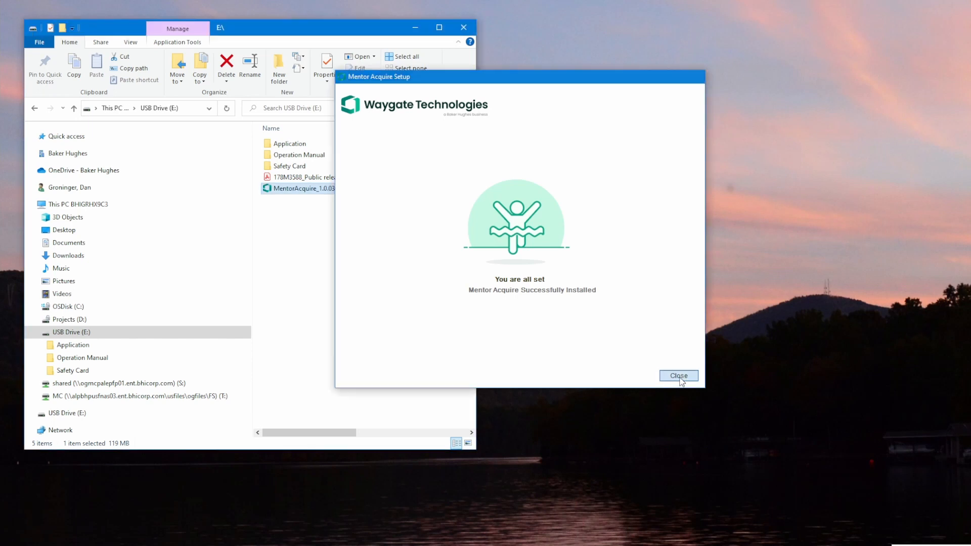
Step: Examine the subfolders of the MentorAcquire folder on the C: drive, and minimize the file window
{"action": "left_click", "coordinate": [33, 332]}
{"action": "left_click", "coordinate": [34, 307]}
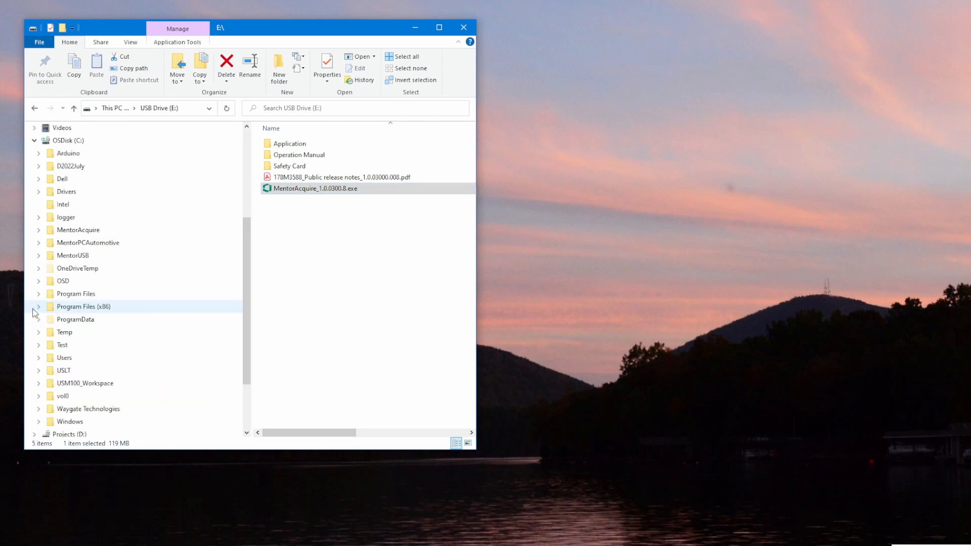
{"action": "left_click", "coordinate": [78, 231]}
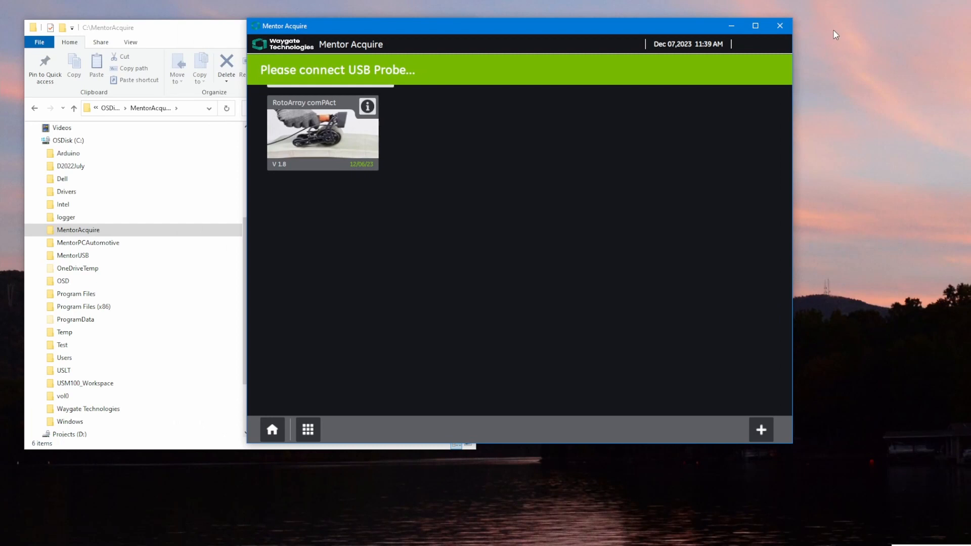
{"action": "left_click", "coordinate": [201, 30]}
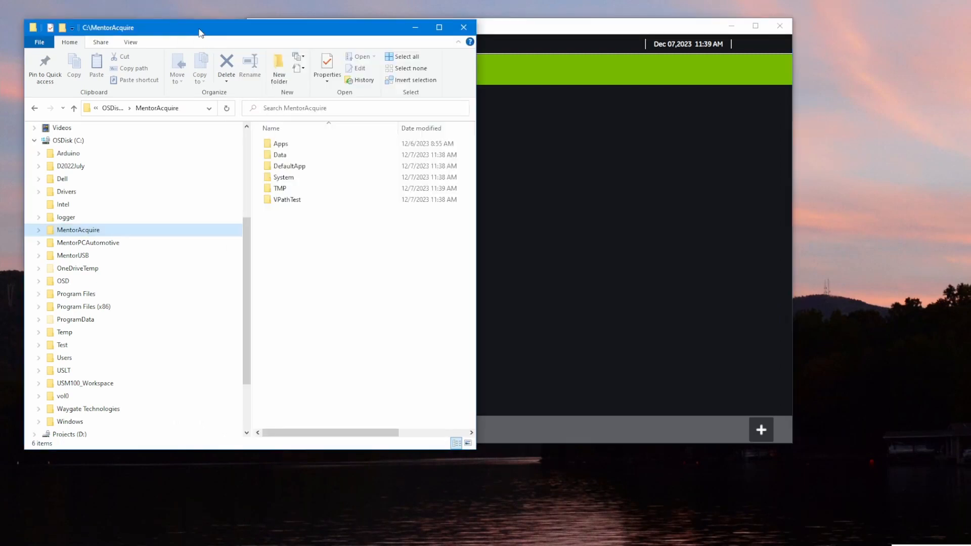
{"action": "left_click", "coordinate": [415, 27]}
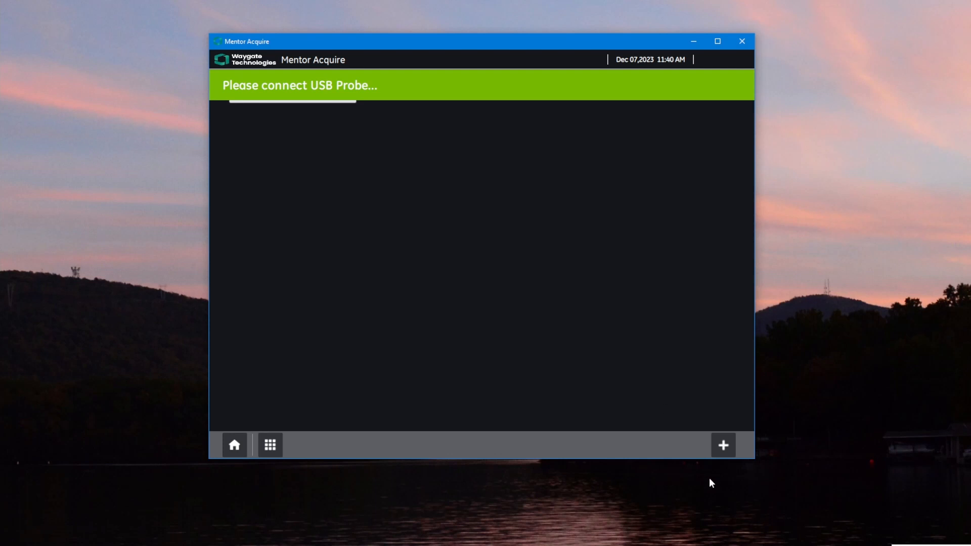
Step: Add the application RotoArray comPAct.iwp to Mentor Acquire from the DefaultApp folder inside MentorAcquire
{"action": "left_click", "coordinate": [723, 446]}
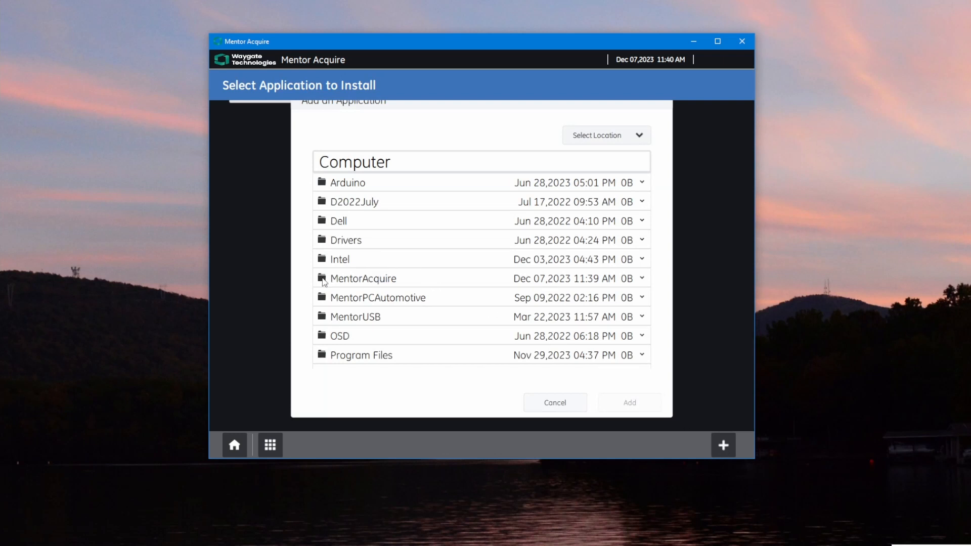
{"action": "left_click", "coordinate": [341, 280]}
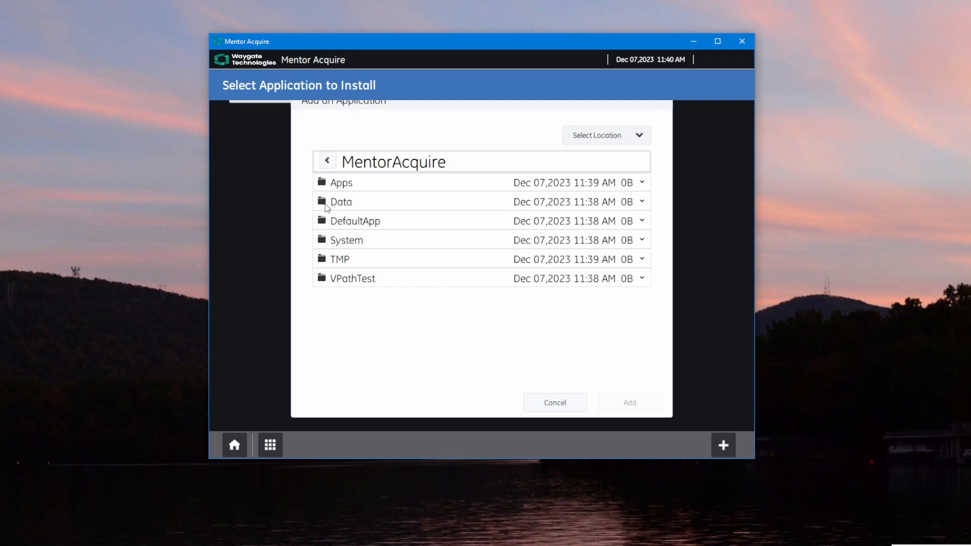
{"action": "left_click", "coordinate": [321, 225]}
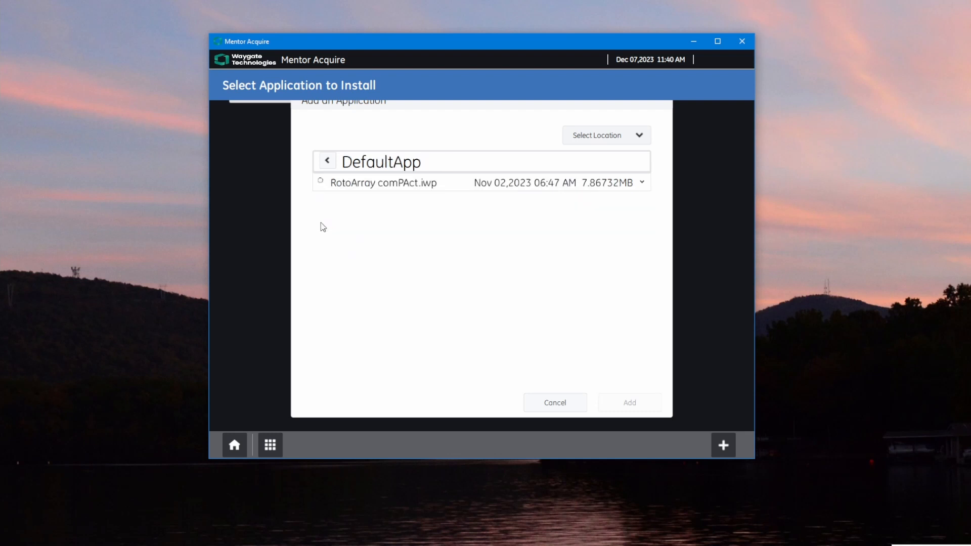
{"action": "left_click", "coordinate": [321, 182]}
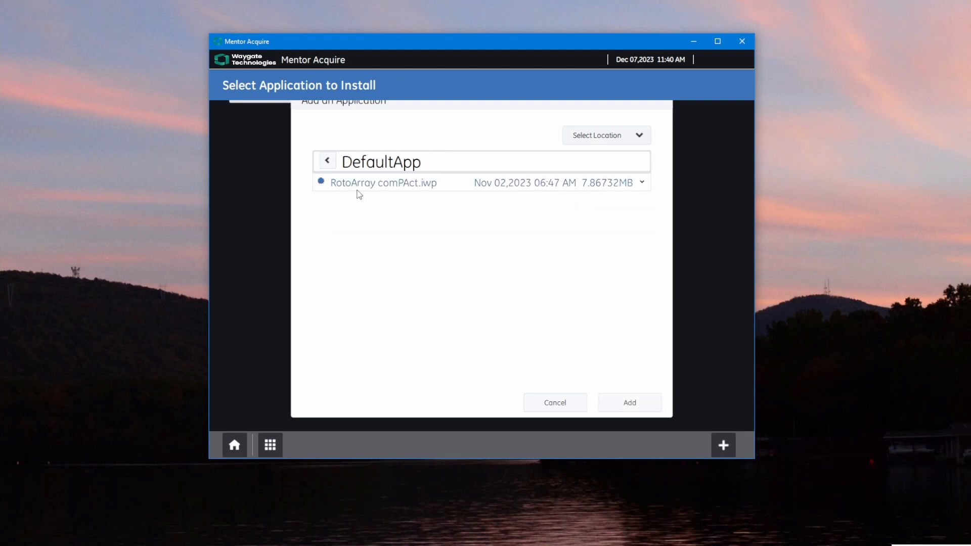
{"action": "left_click", "coordinate": [630, 404]}
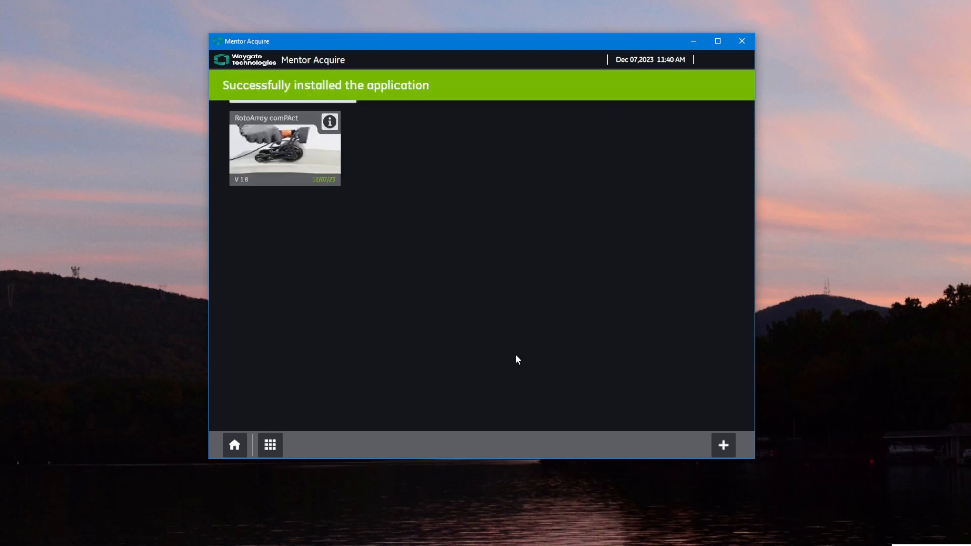